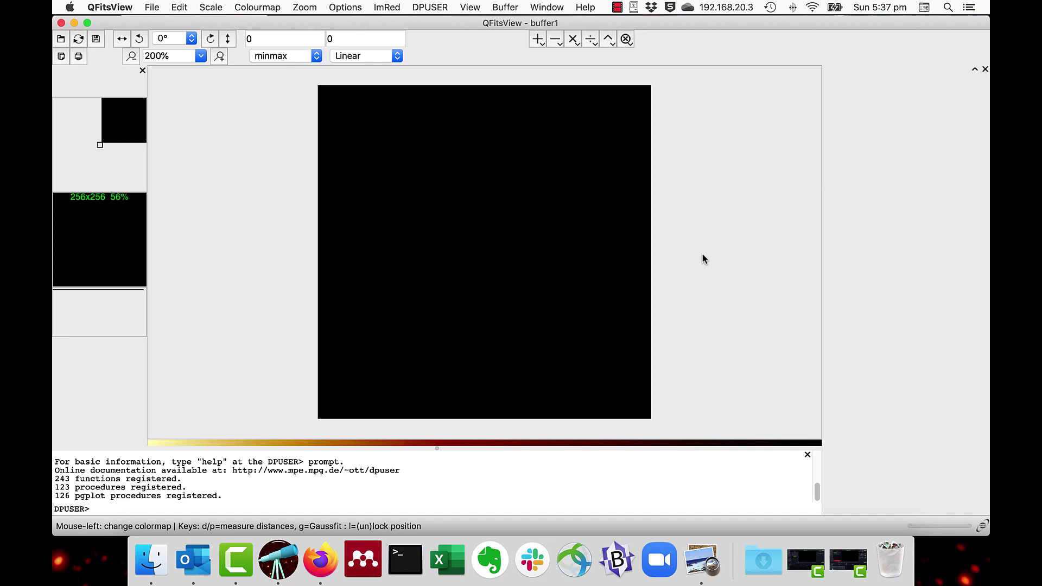
Open Image_Example1.fits from the Data folder into buffer1.
key(super+o)
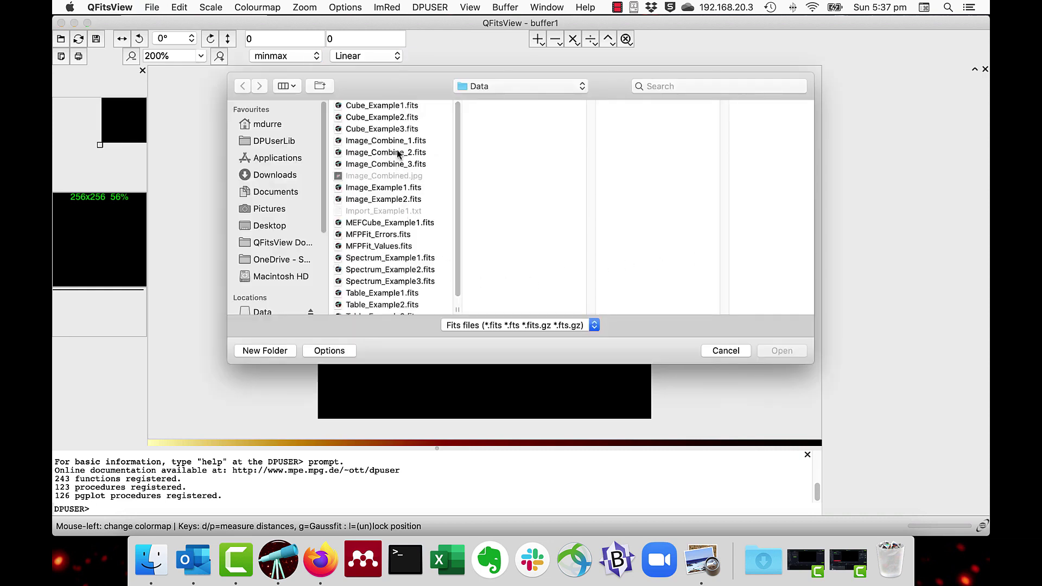
click(386, 188)
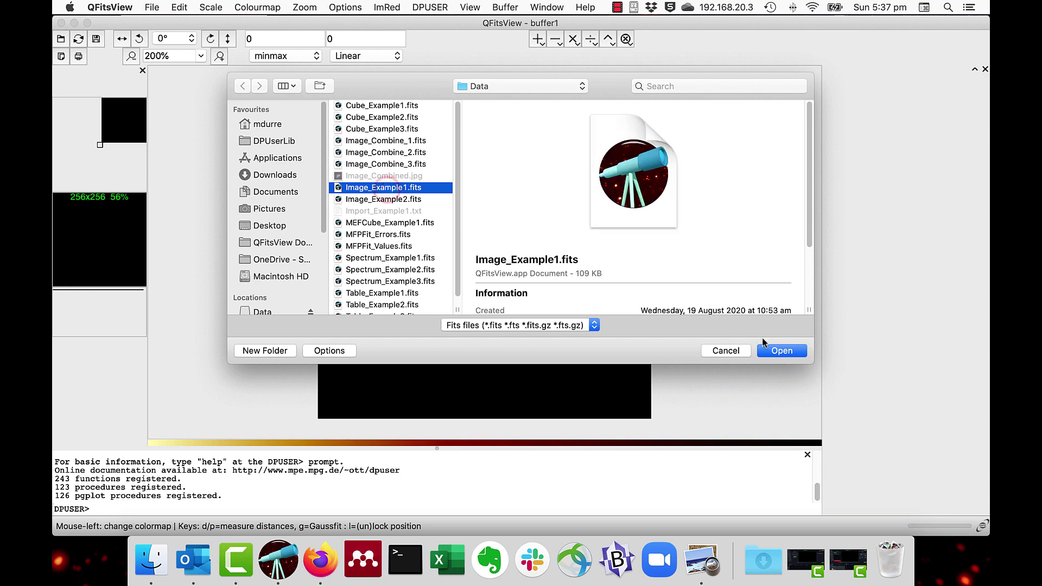
click(773, 351)
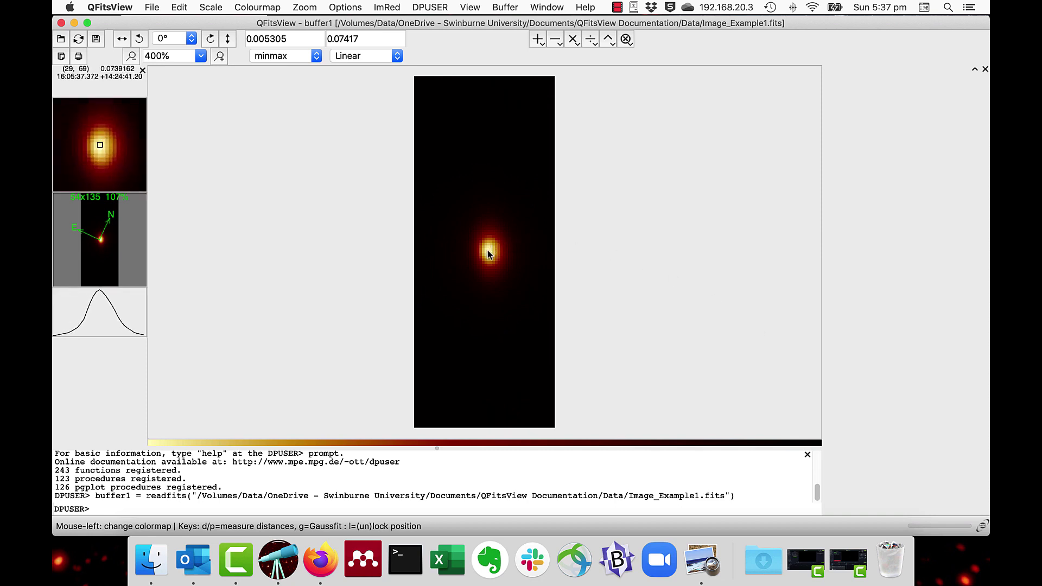
Run a Gaussian fit on the galaxy and shrink the fit window radius eight steps.
key(g)
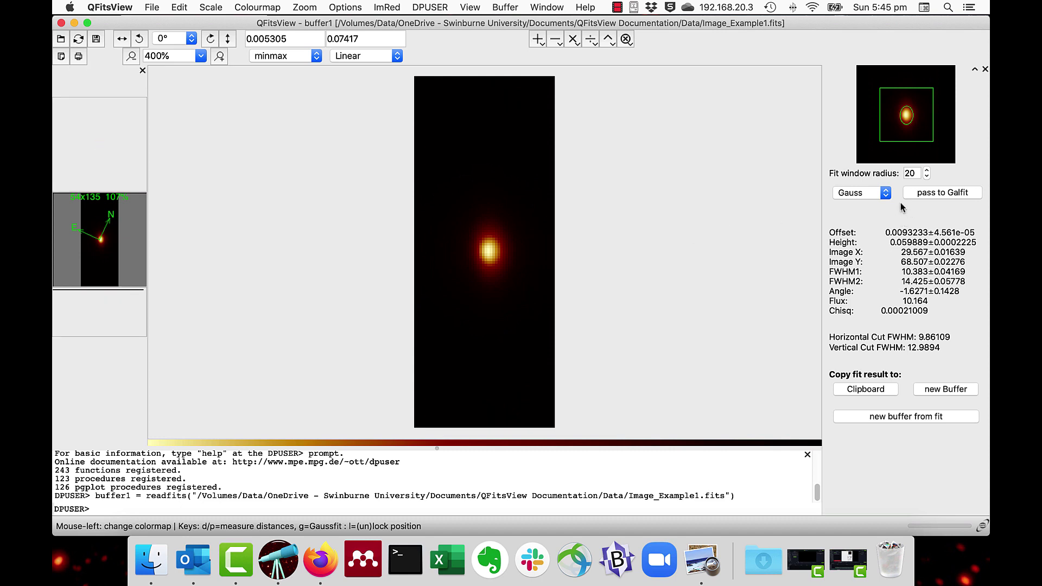
click(927, 176)
click(927, 176)
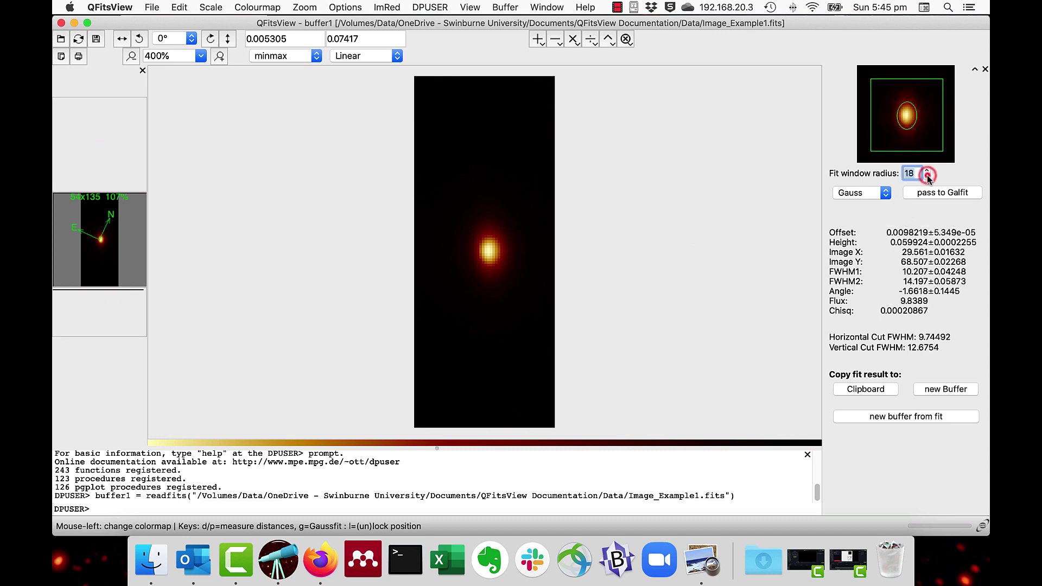
click(927, 177)
click(928, 176)
click(927, 176)
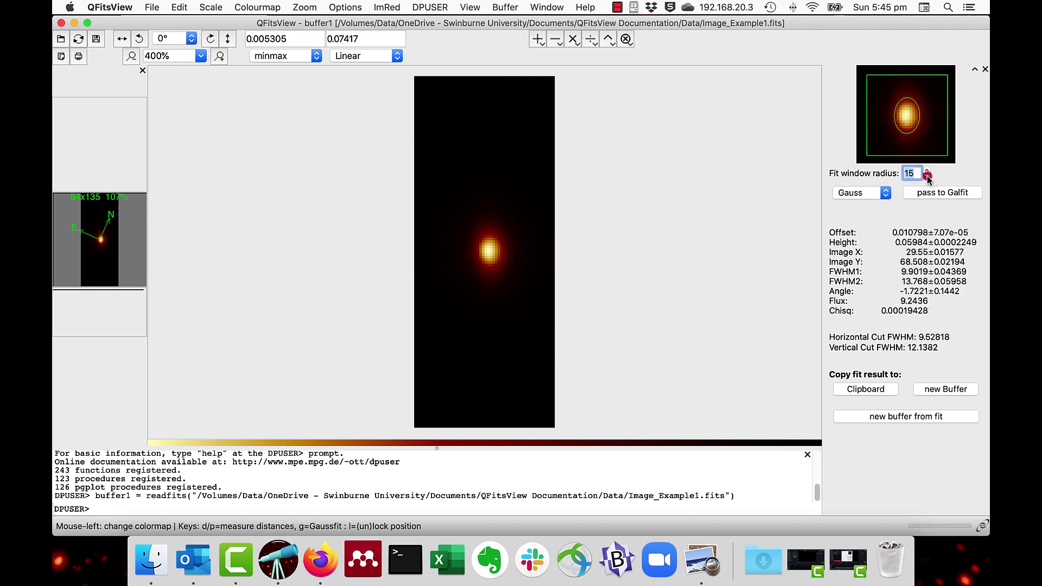
click(927, 177)
click(927, 176)
click(927, 176)
click(927, 177)
click(927, 177)
click(927, 176)
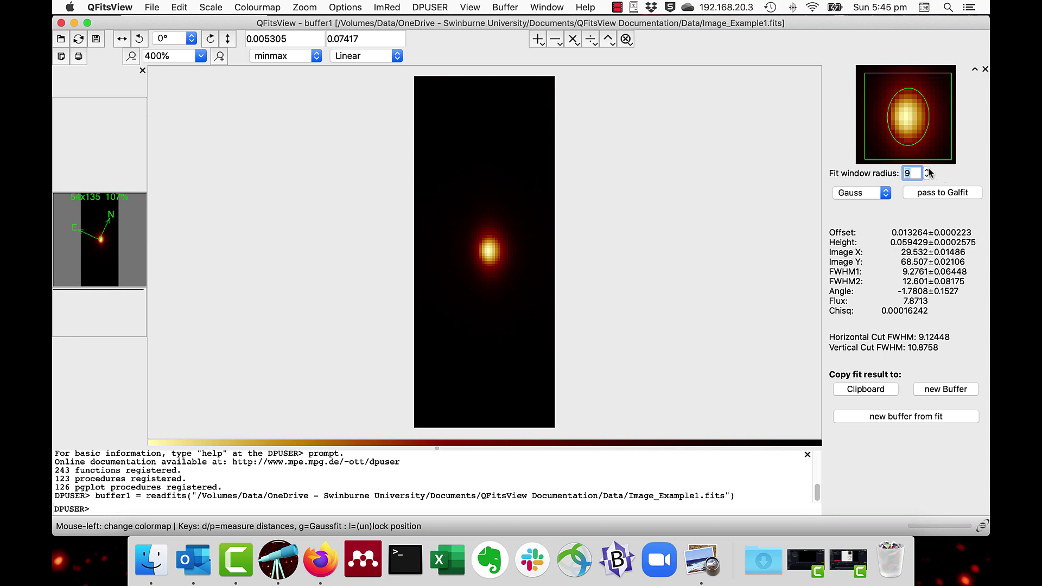
Step the fit window radius back up to 21 and compare the fit results.
click(927, 170)
click(928, 170)
click(928, 170)
click(928, 170)
click(928, 170)
click(927, 170)
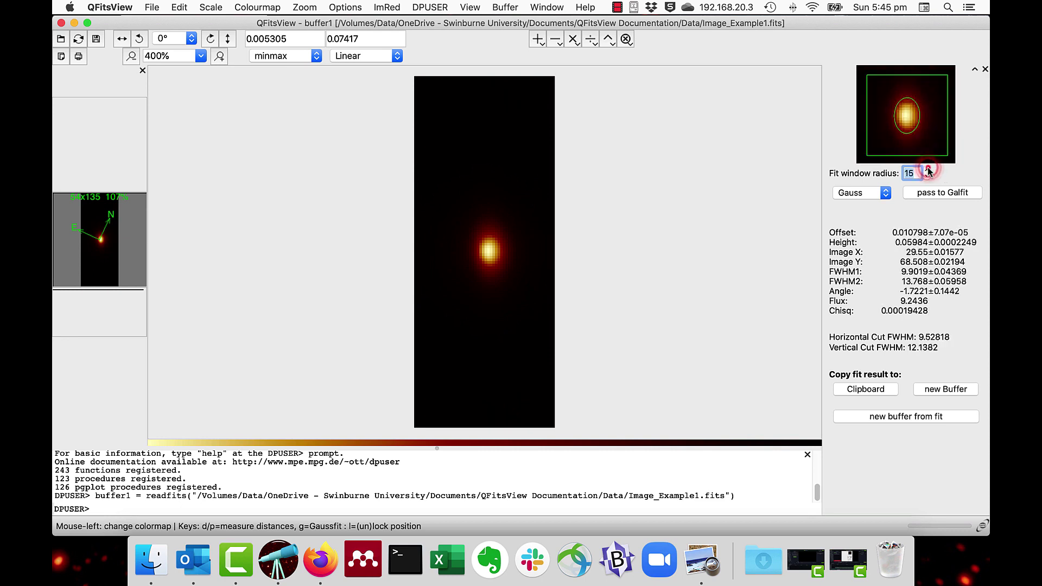
click(927, 170)
click(928, 170)
click(928, 169)
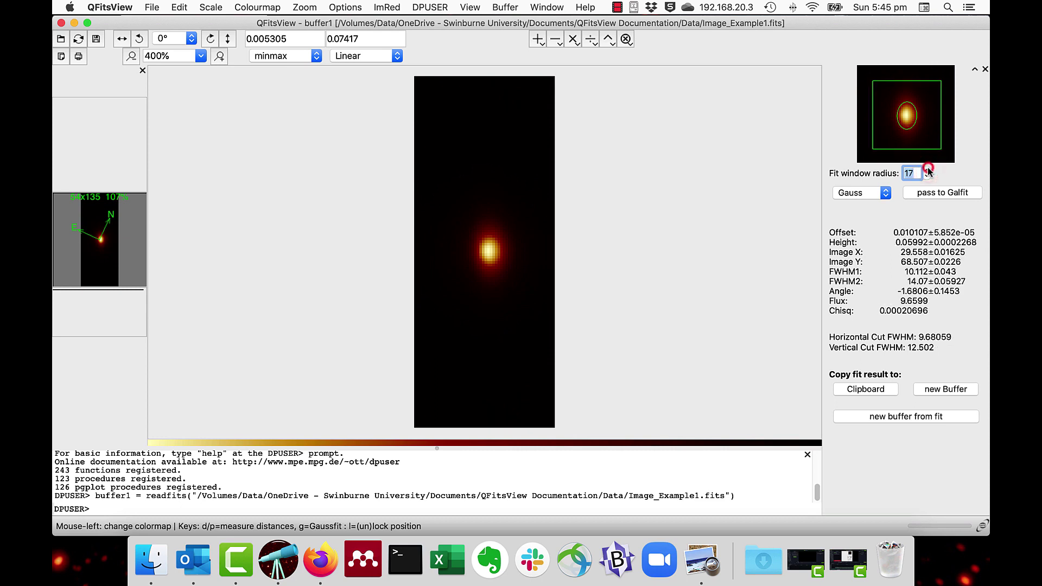
click(928, 170)
click(928, 170)
click(928, 170)
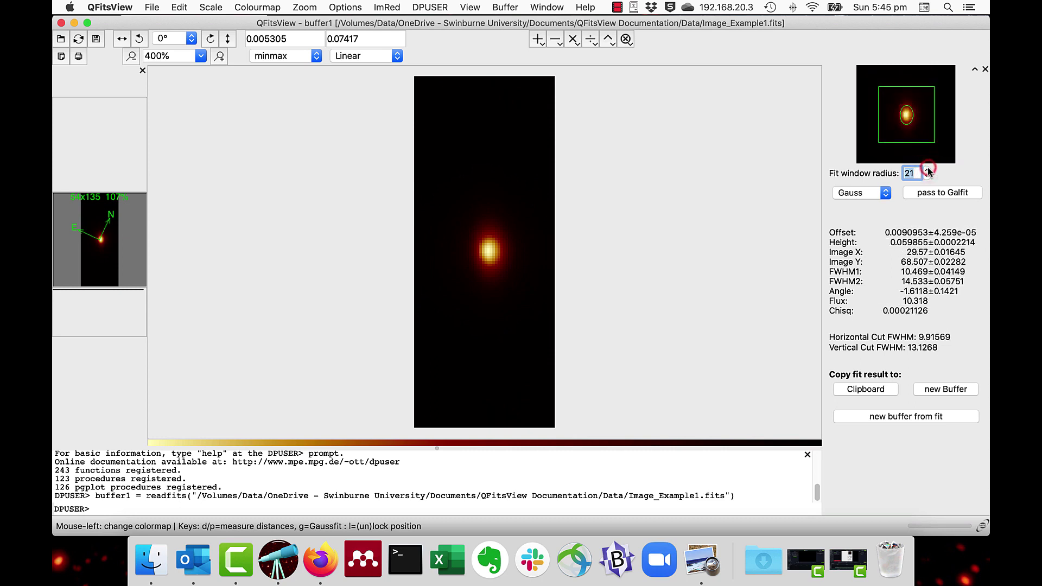
Refit as a Sersic profile with the index fixed, copying results to the clipboard and a new buffer.
click(885, 193)
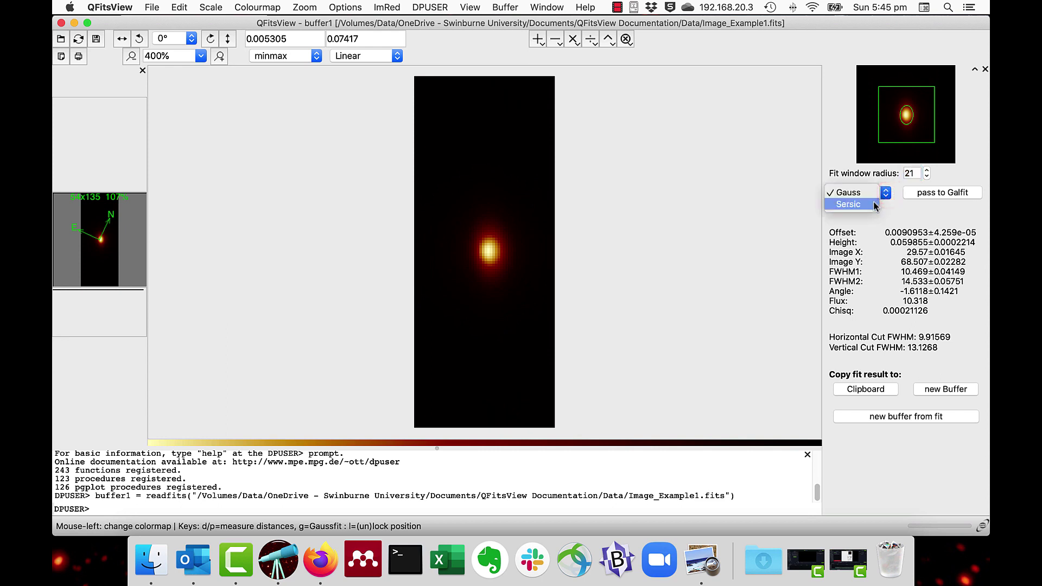
click(875, 205)
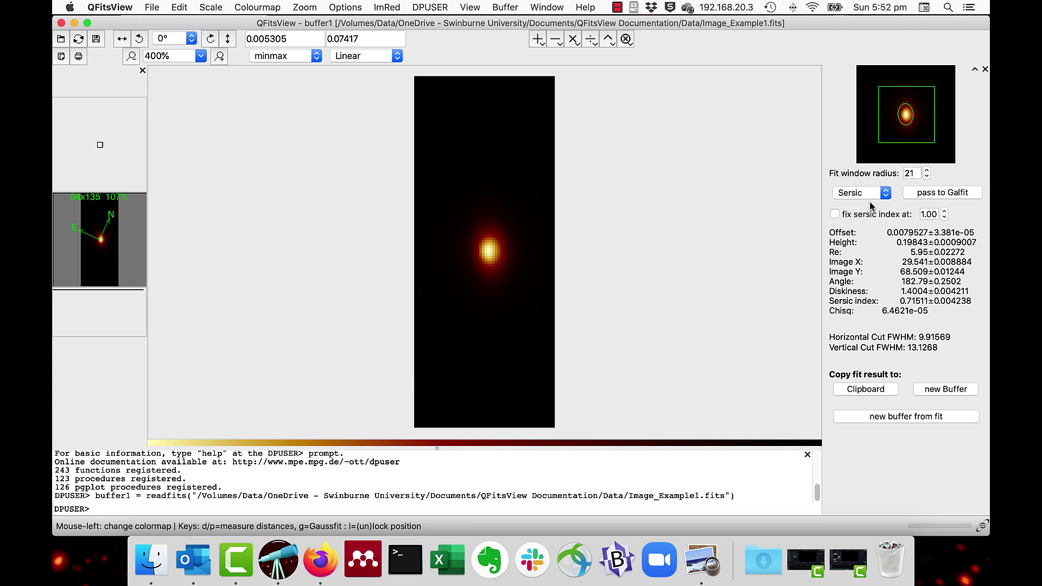
click(834, 216)
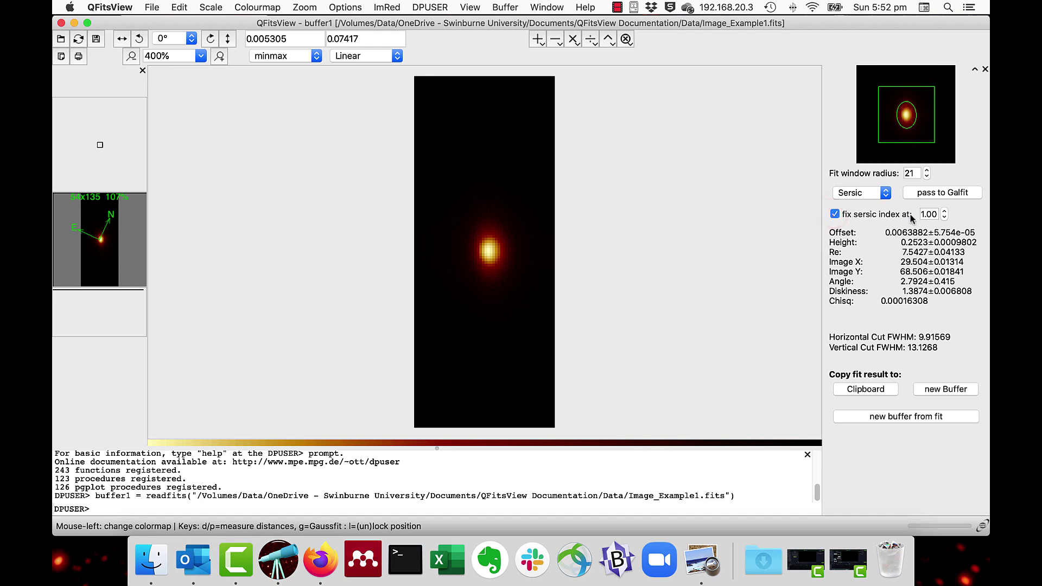
drag(923, 214, 938, 215)
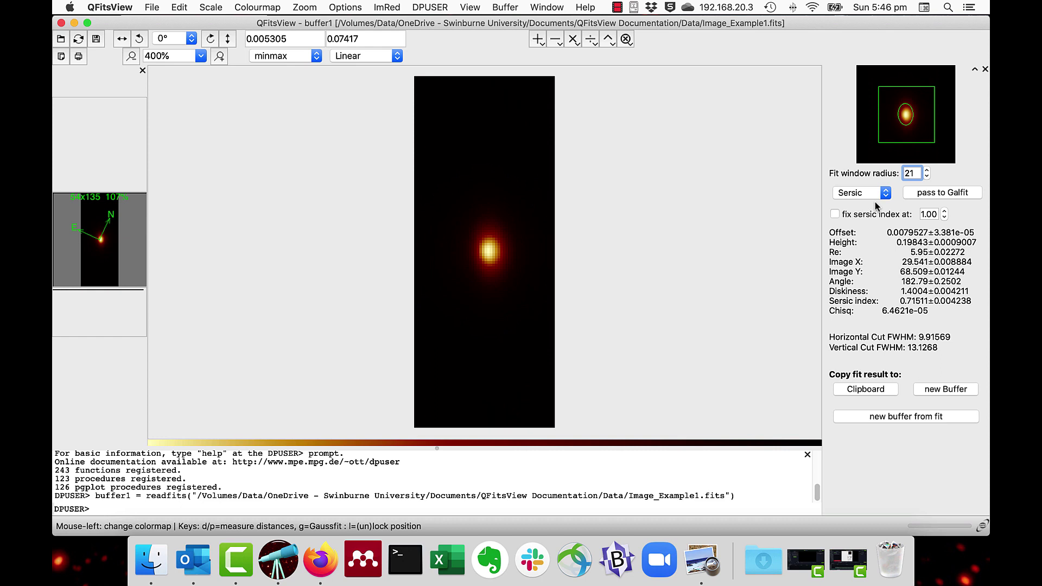
click(851, 389)
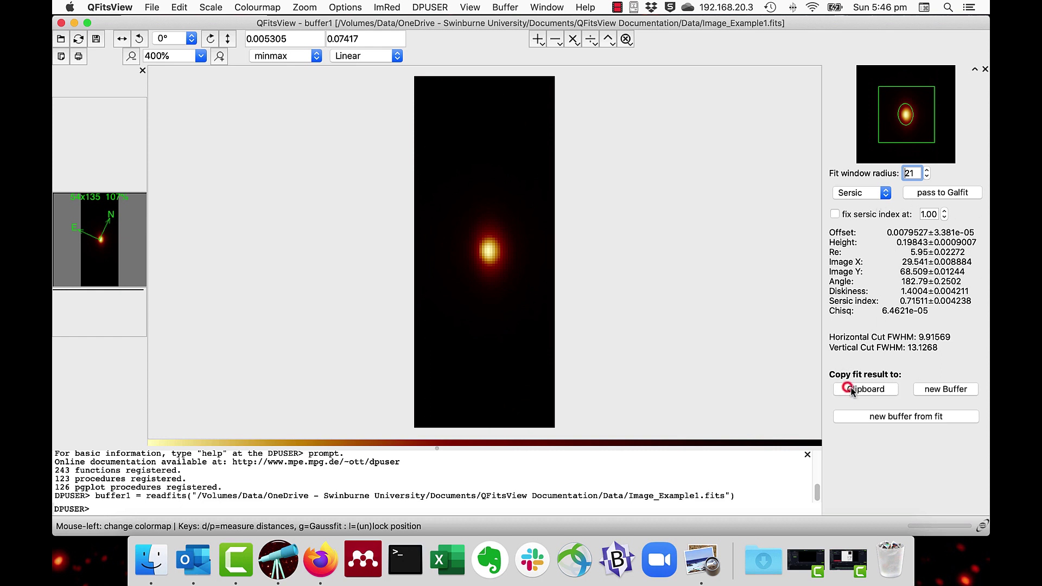
click(949, 389)
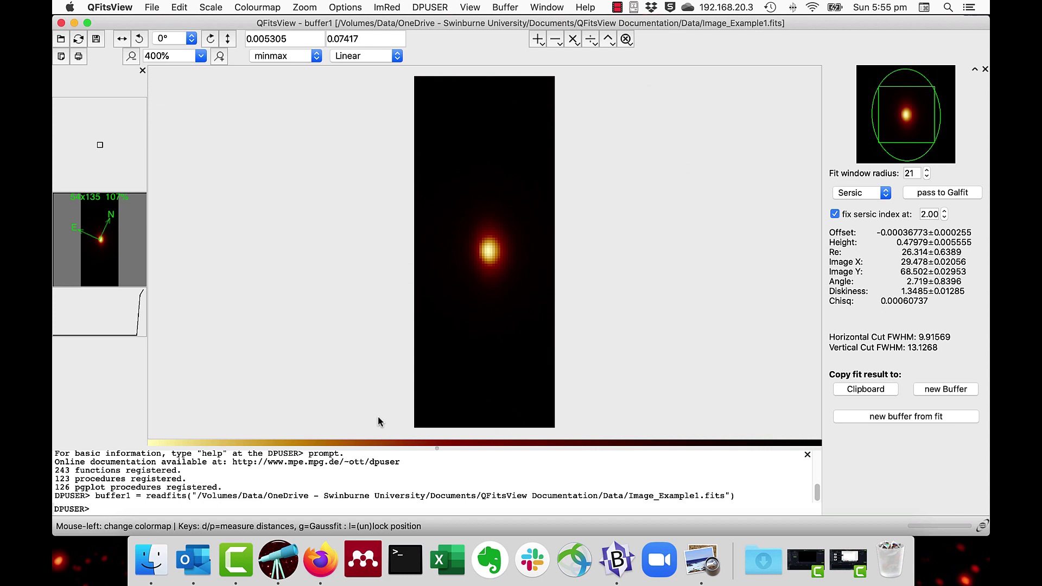
Paste the copied Sersic fit results into the untitled BBEdit document.
click(609, 571)
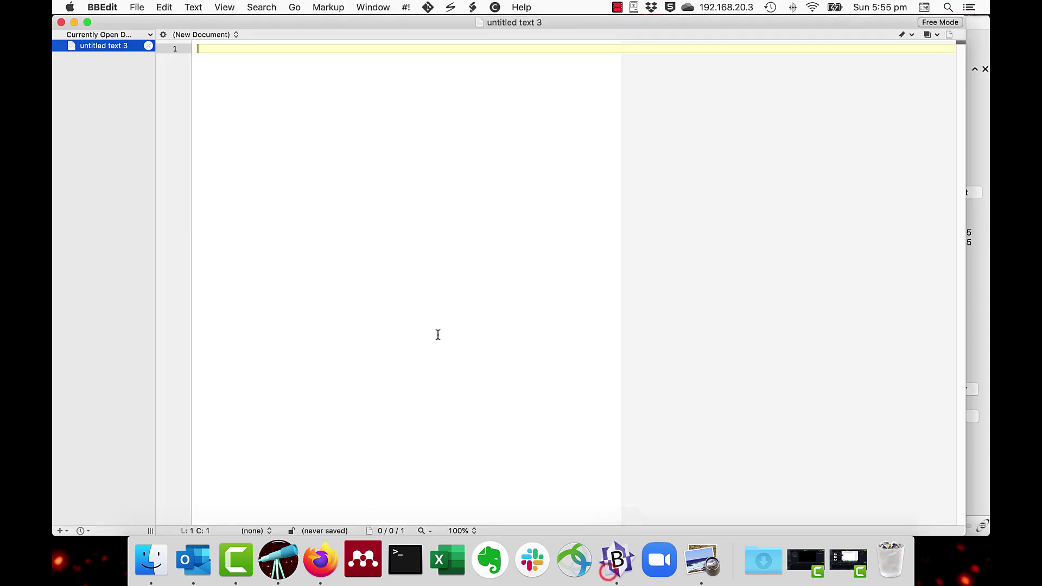
key(super+v)
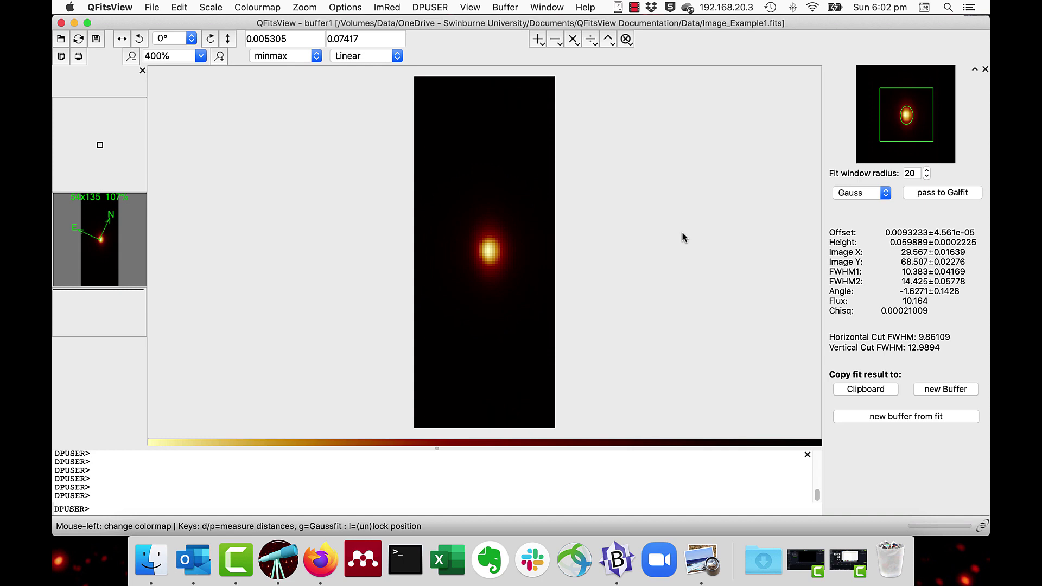
Create the Gaussian model buffer3 and compute residual buffer4=buffer1-buffer3 in DPUSER.
click(881, 417)
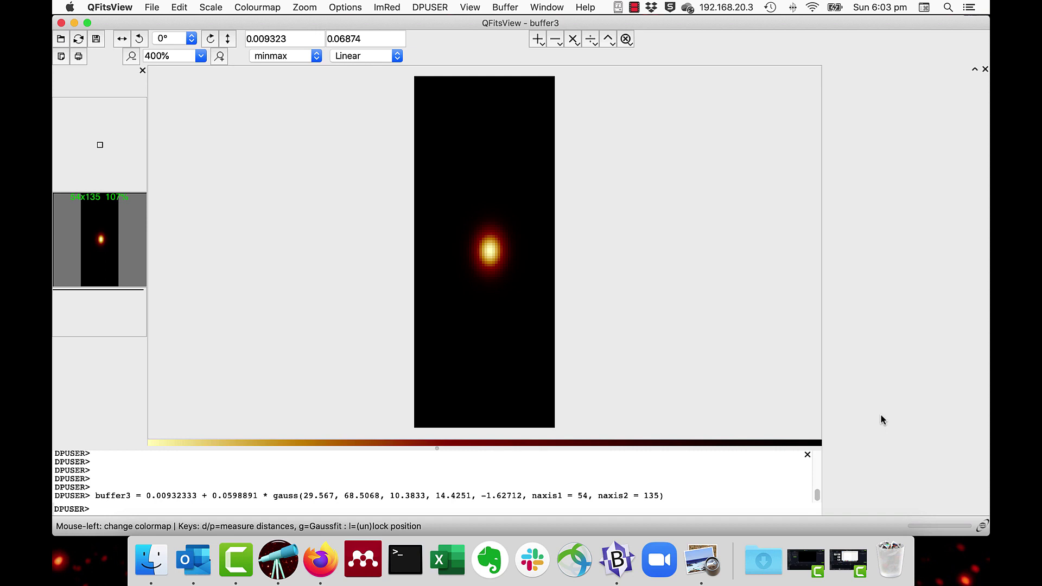
click(645, 509)
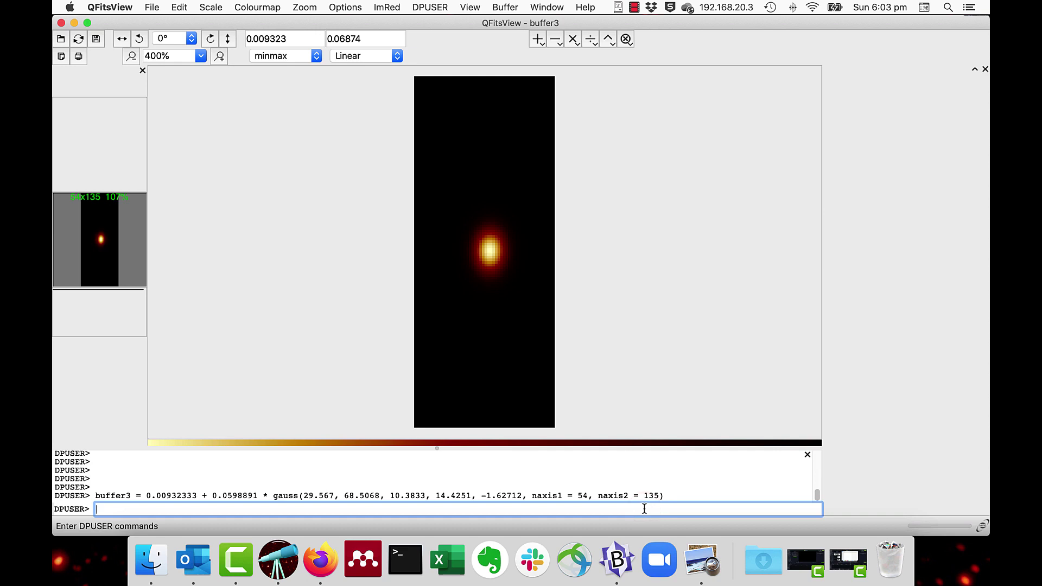
text(buffer4=buffer1-buffer3)
key(Return)
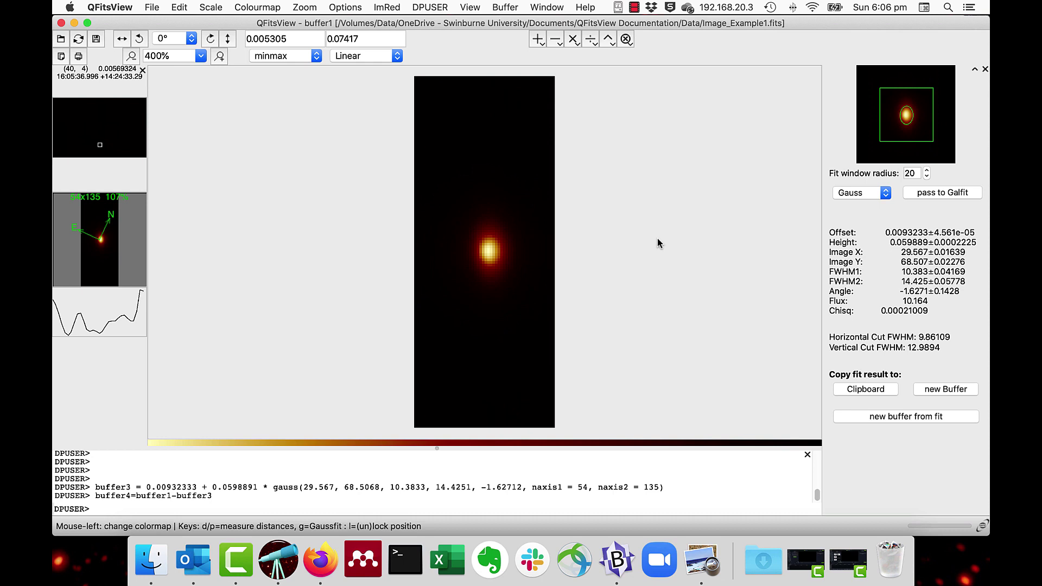
Make a radial profile from the galaxy centre position into buffer5.
right_click(488, 249)
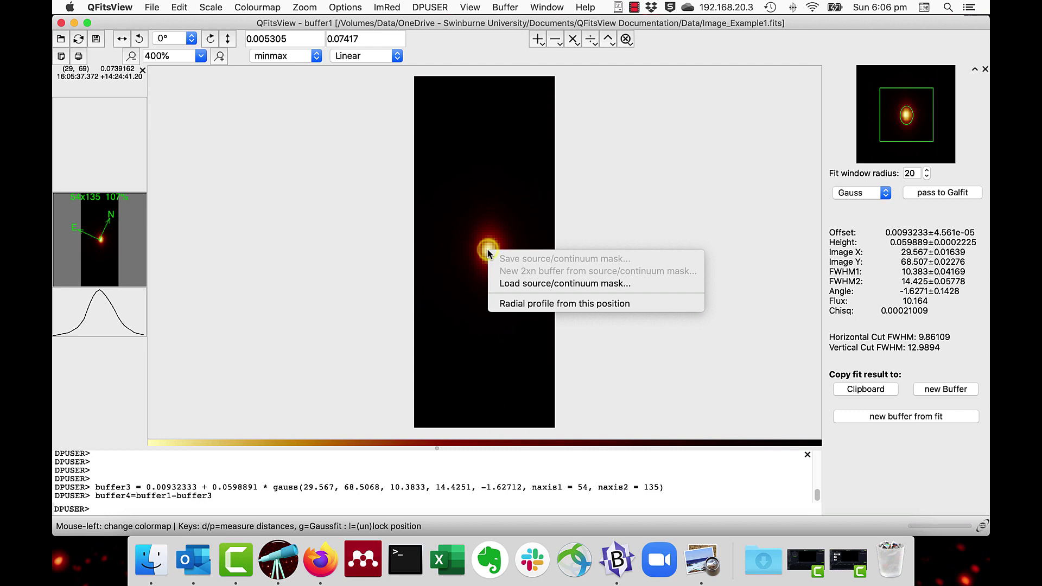
click(516, 304)
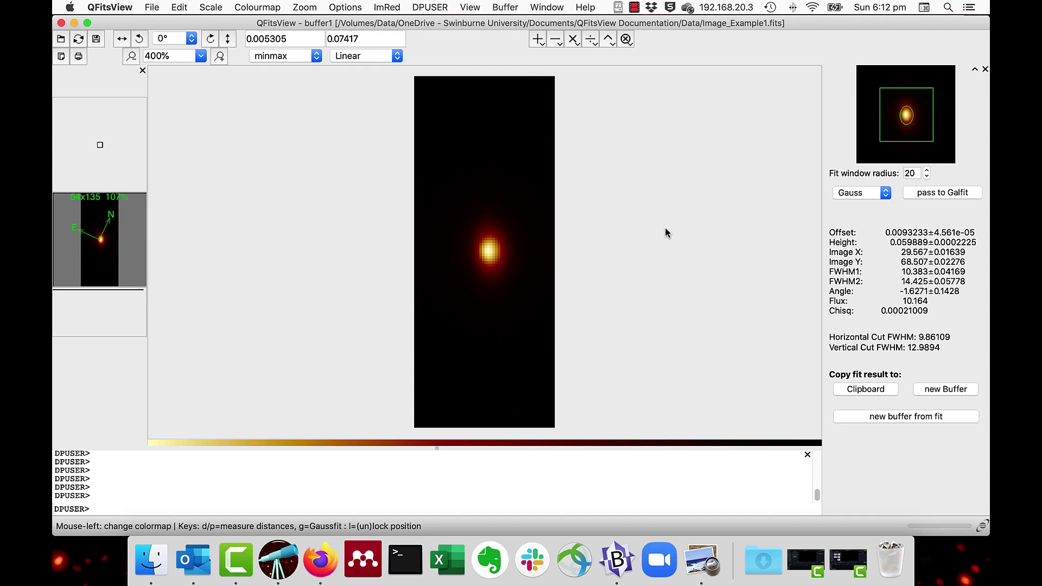
Start an elliptical profile of the galaxy from the analysis menu.
click(387, 9)
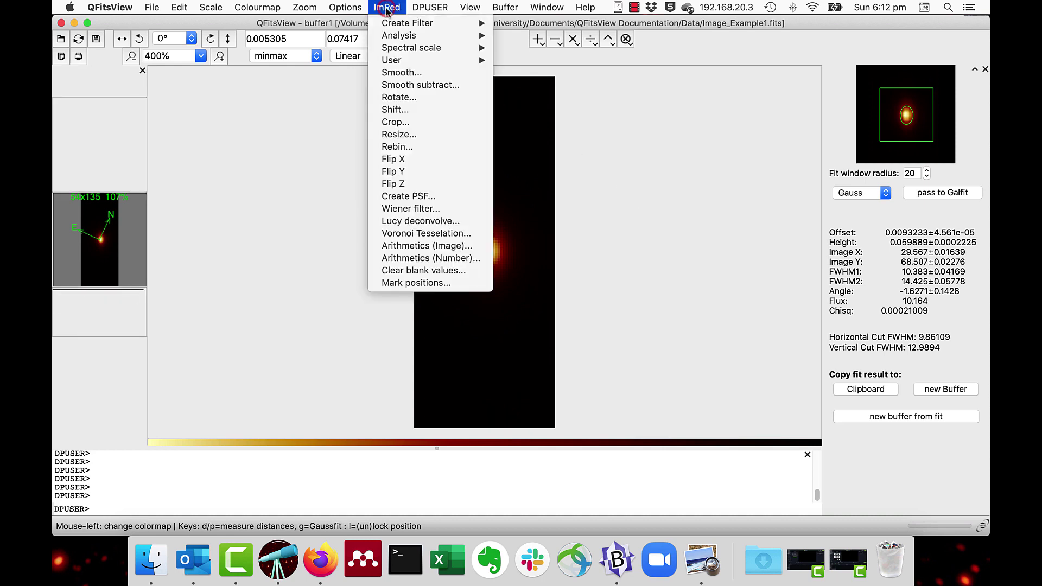
click(388, 31)
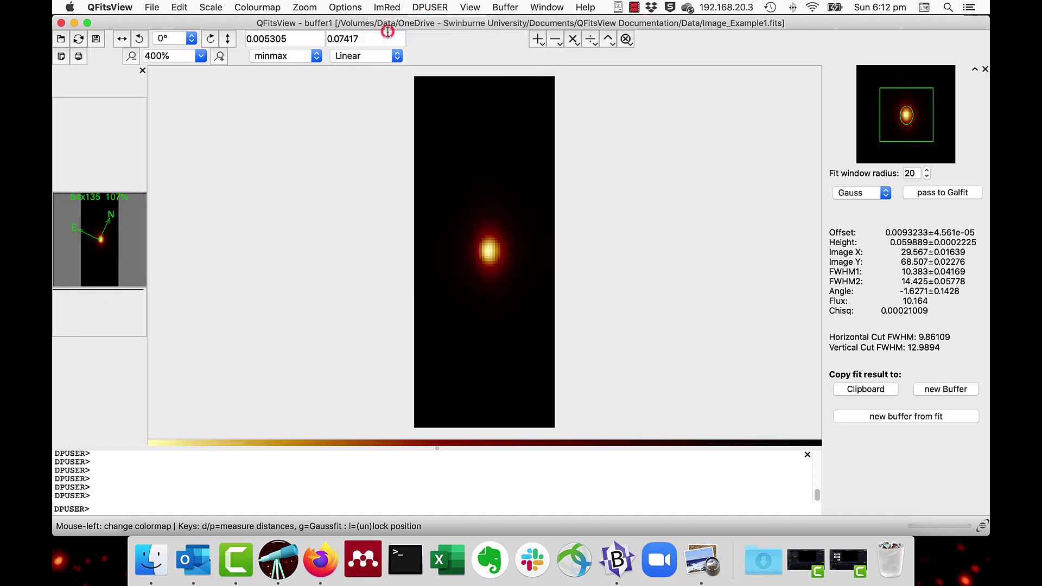
click(387, 8)
mouse_move(399, 36)
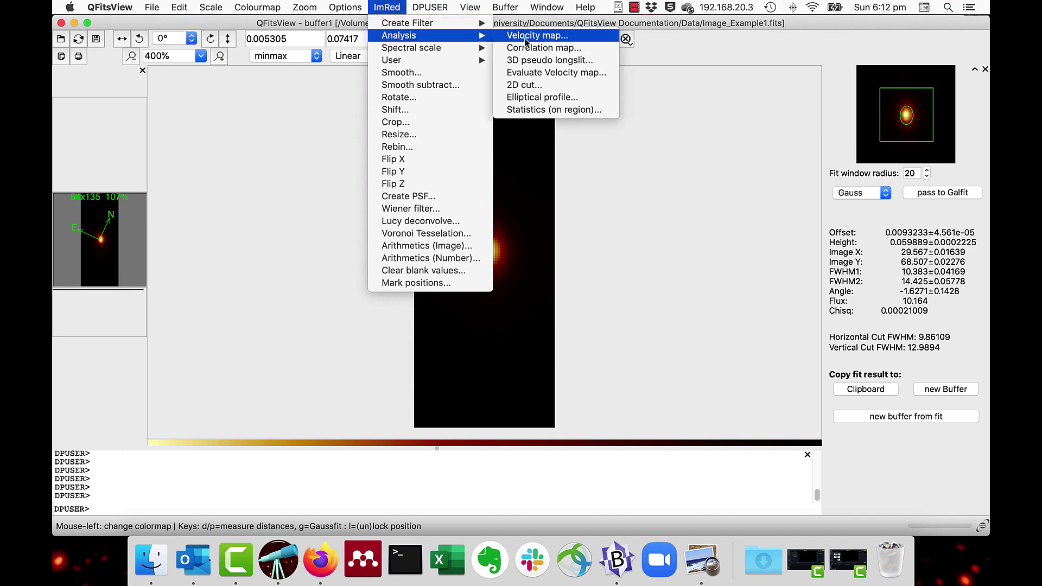
click(528, 98)
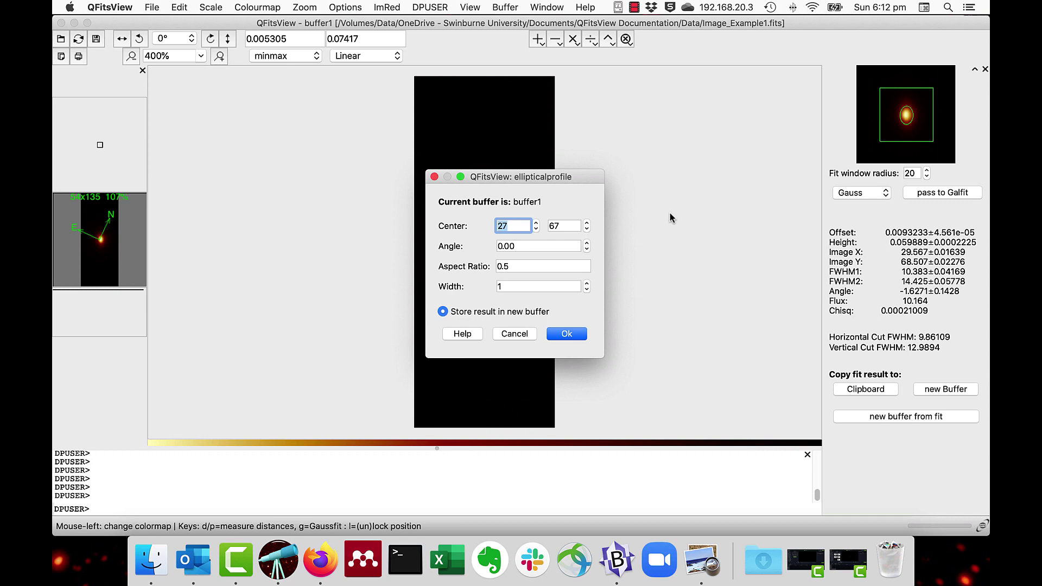
Enter centre 29, 68, angle -1.60 and aspect ratio .72.
text(29)
key(Tab)
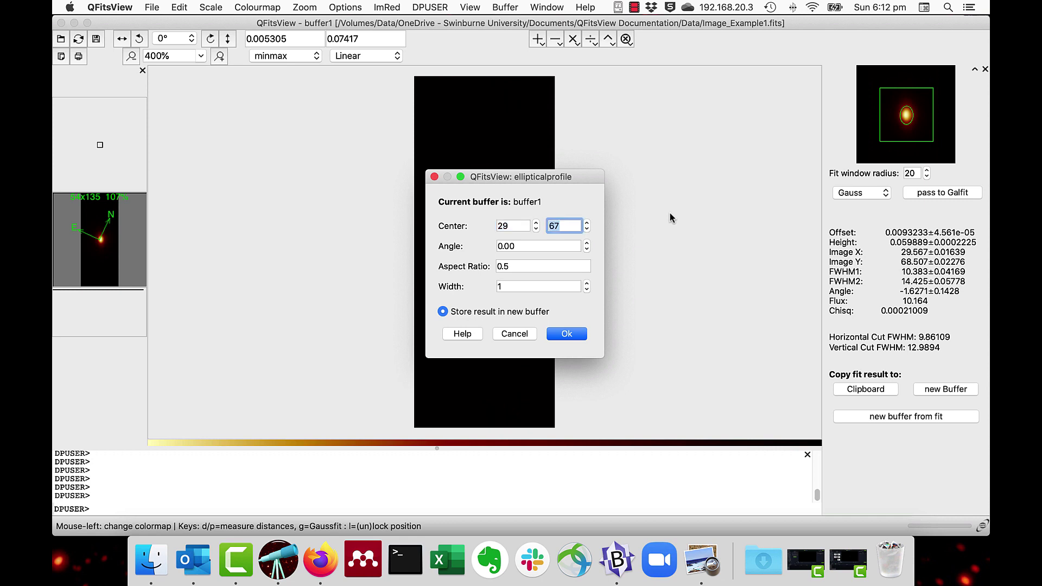
text(68)
key(Tab)
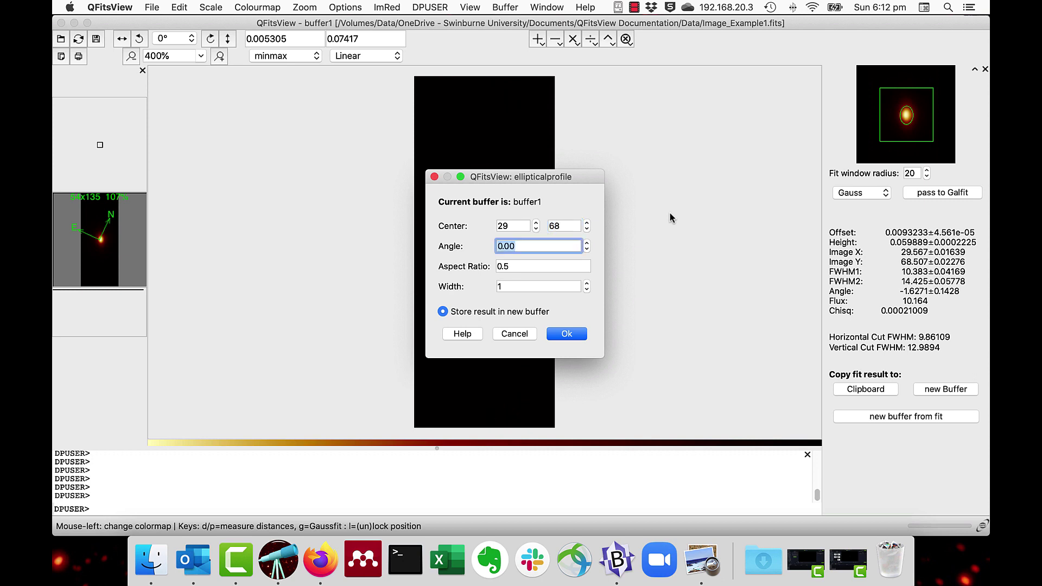
text(-1.60)
key(Tab)
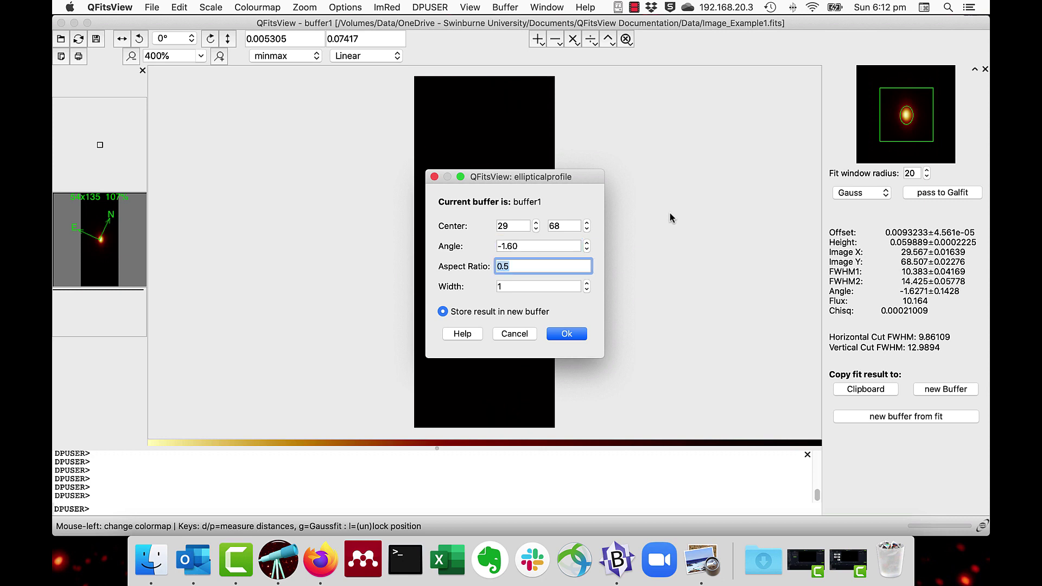
text(.72)
Confirm the elliptical profile settings to compute buffer6.
click(568, 334)
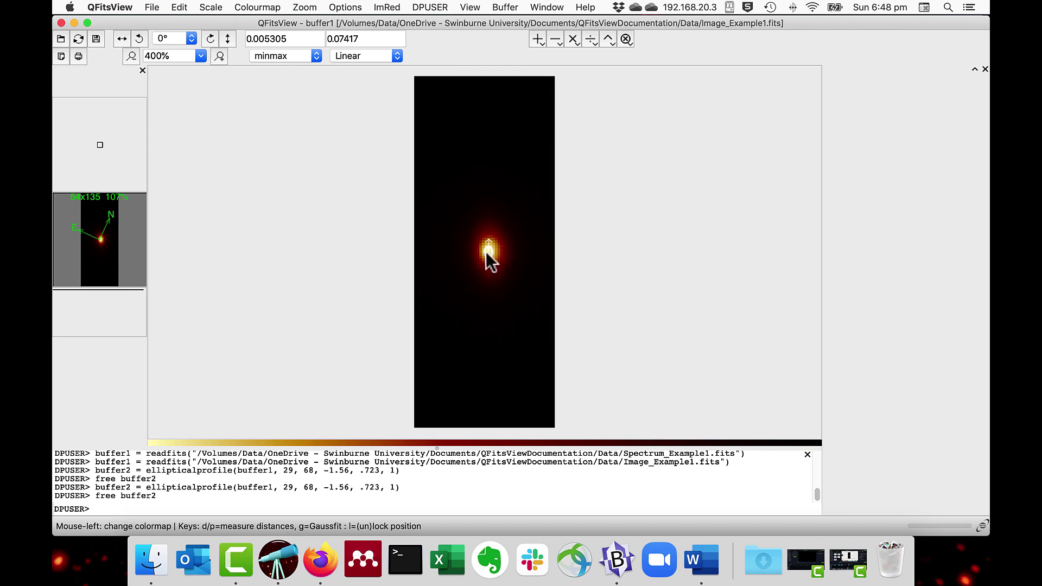
Rerun the galaxy's elliptical profile with aspect ratio .723.
mouse_move(487, 254)
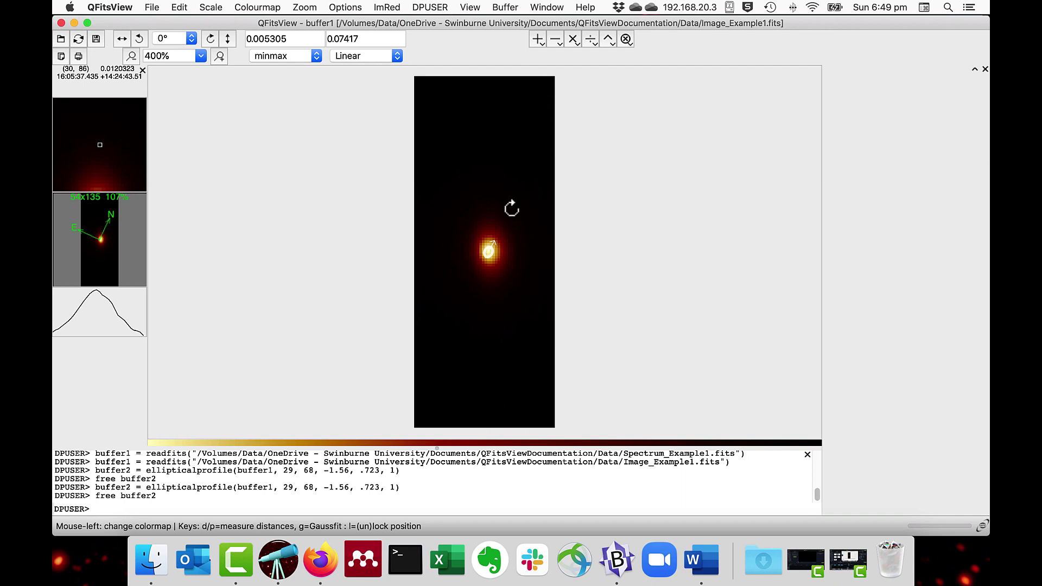
click(512, 208)
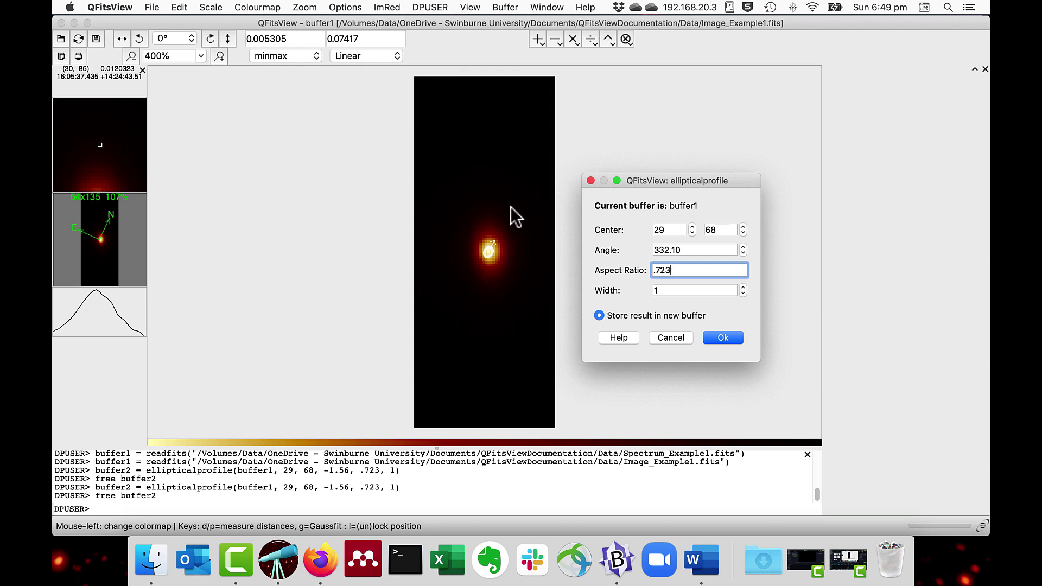
key(Return)
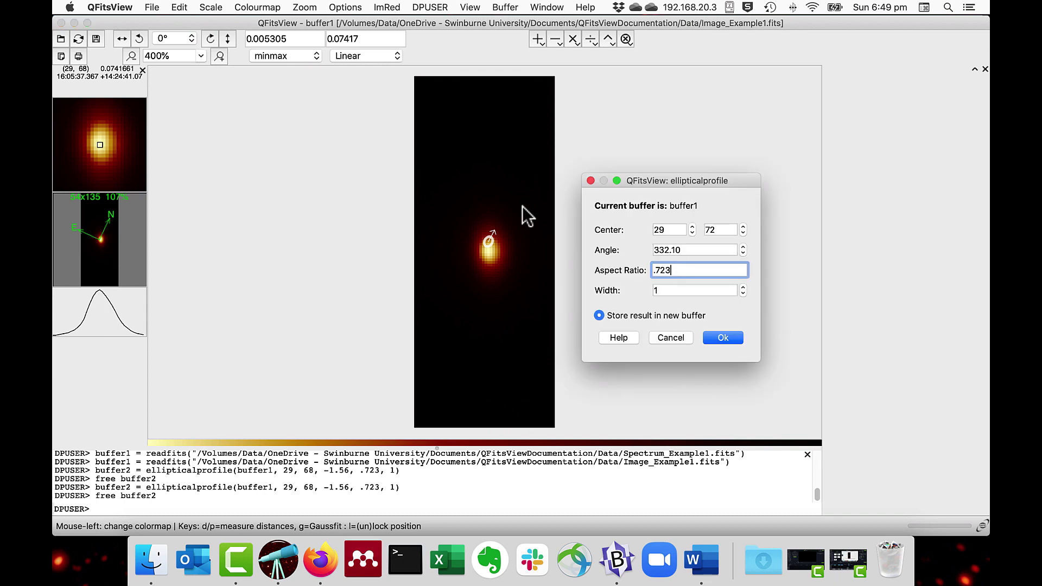
click(714, 336)
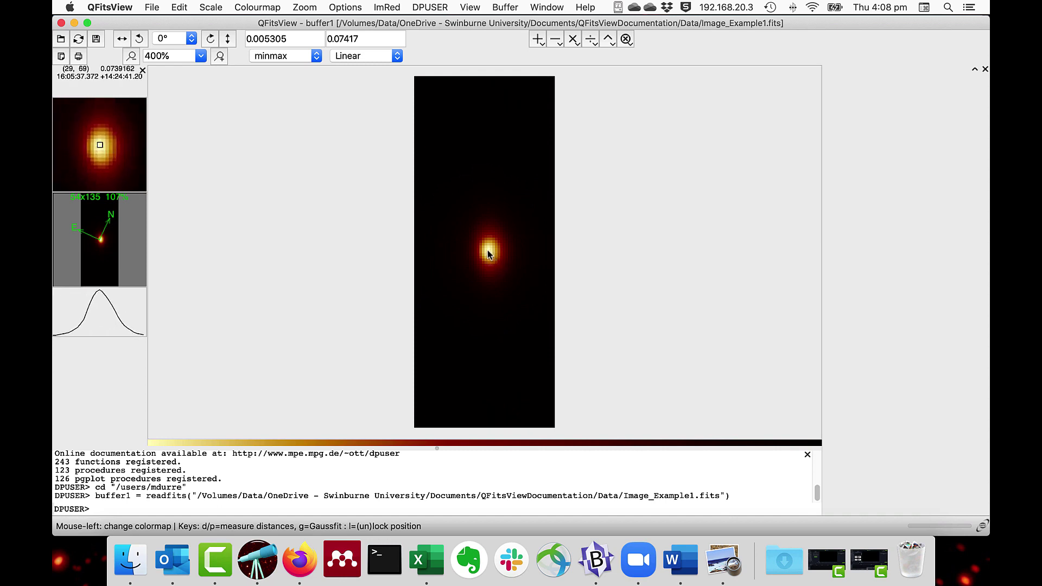
Fit a Gaussian to the central galaxy to show its radius-20 fit parameters.
key(g)
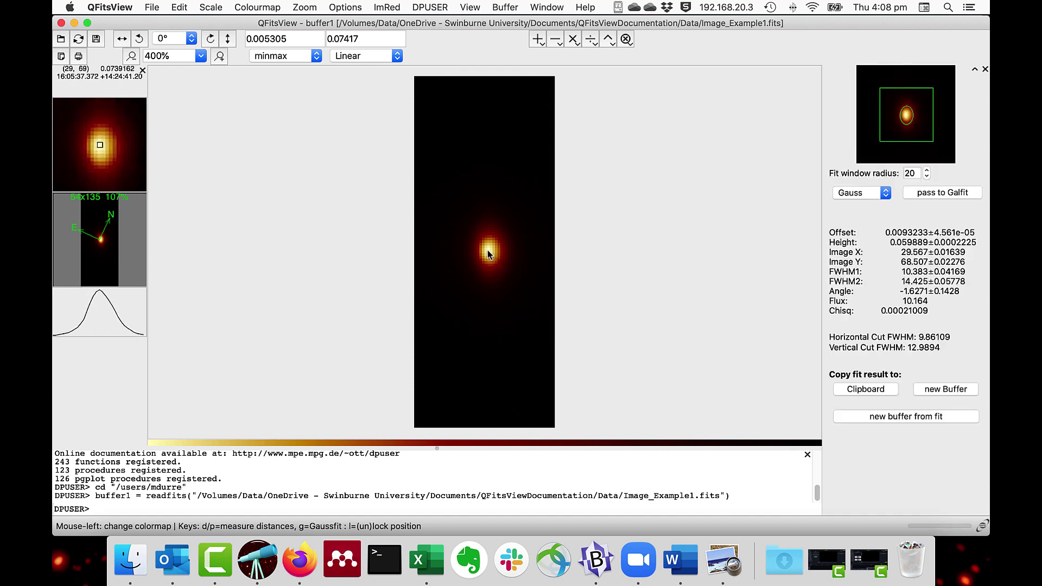
Fit the galaxy with Galfit from the Gaussian estimate and paste the whole Galfit log into a new BBEdit document.
click(927, 193)
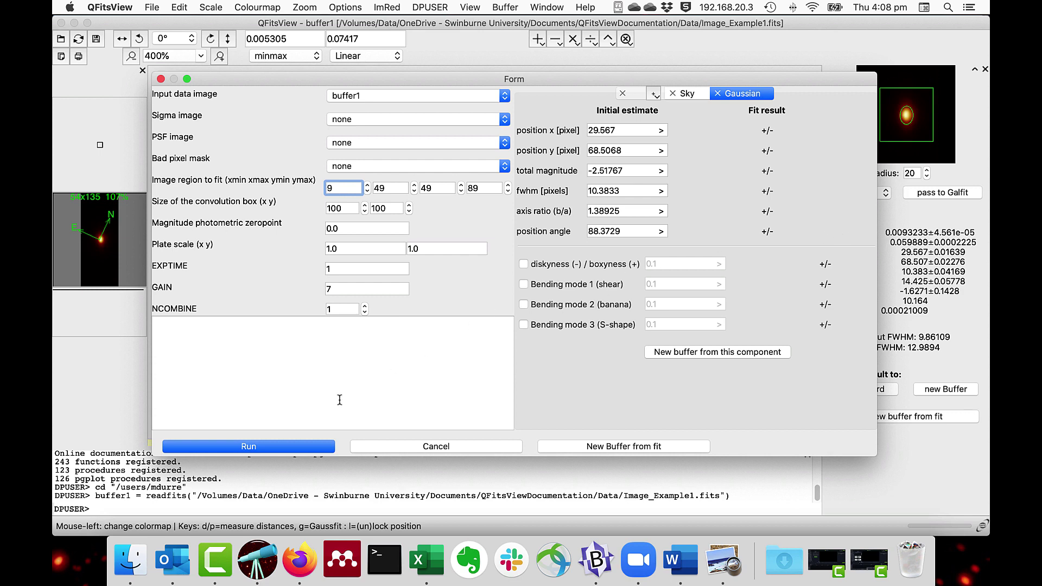
click(290, 446)
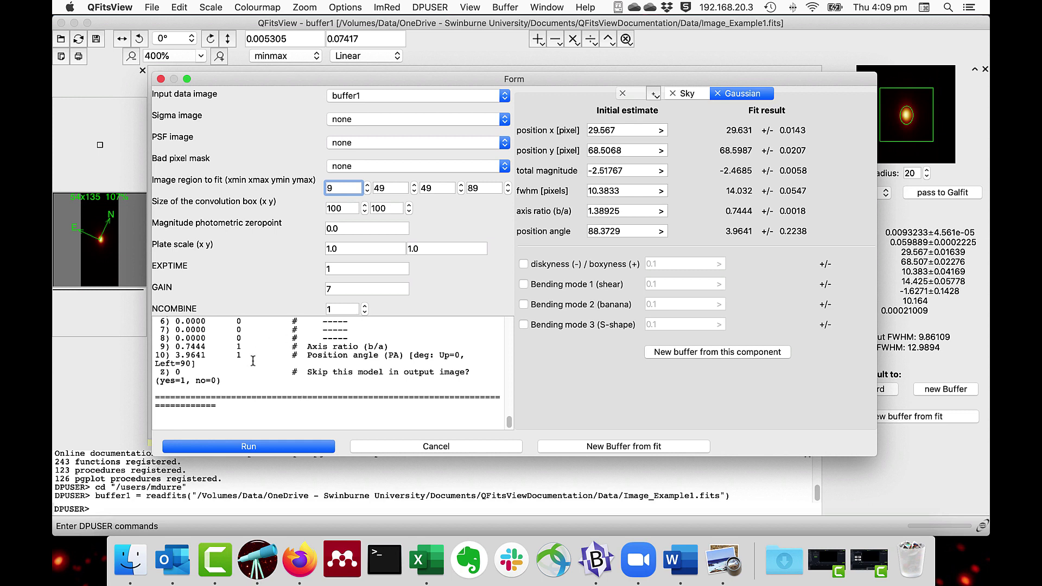
click(274, 386)
key(super+a)
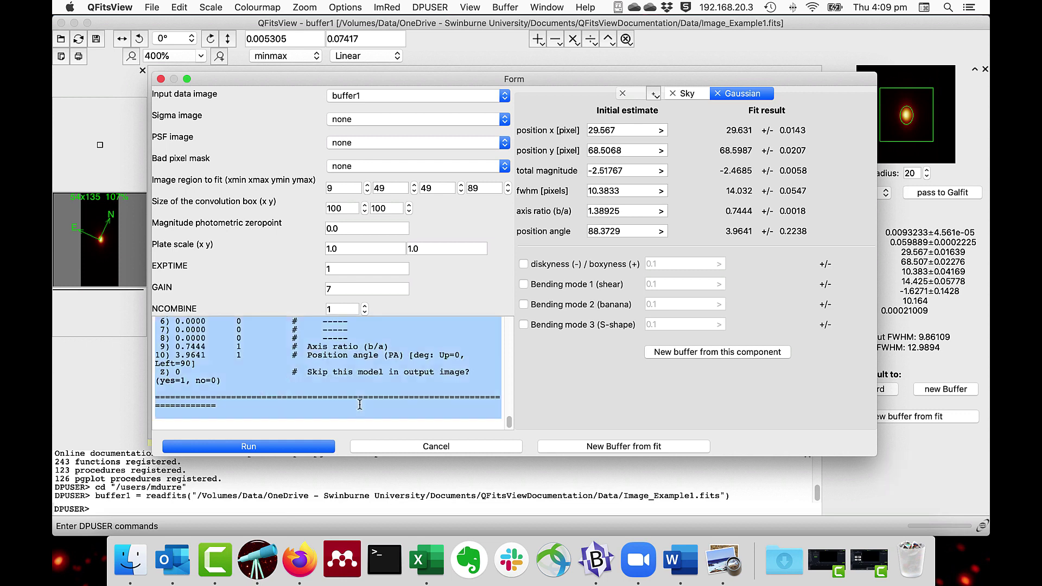
key(super+c)
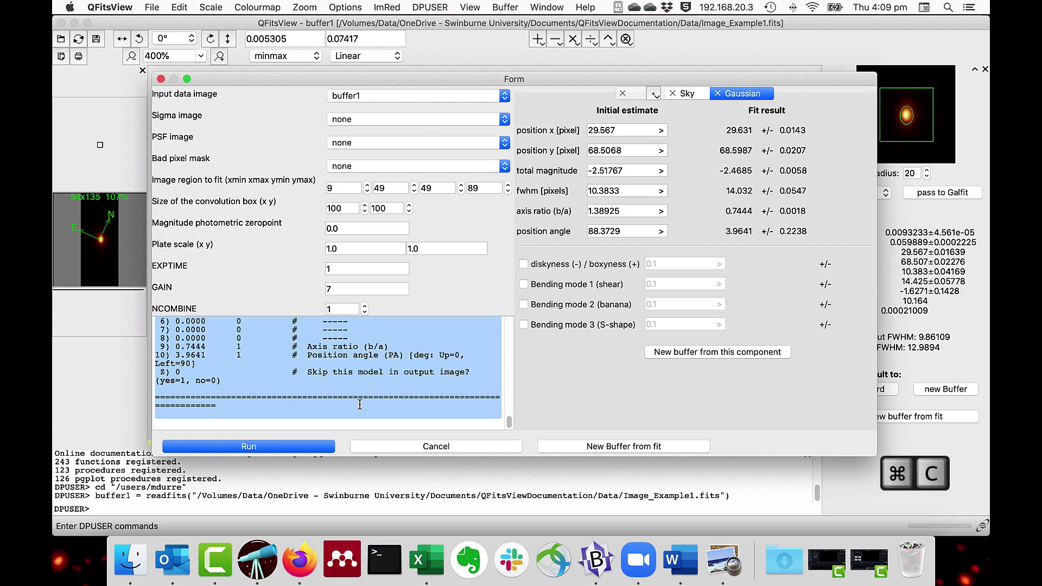
click(596, 559)
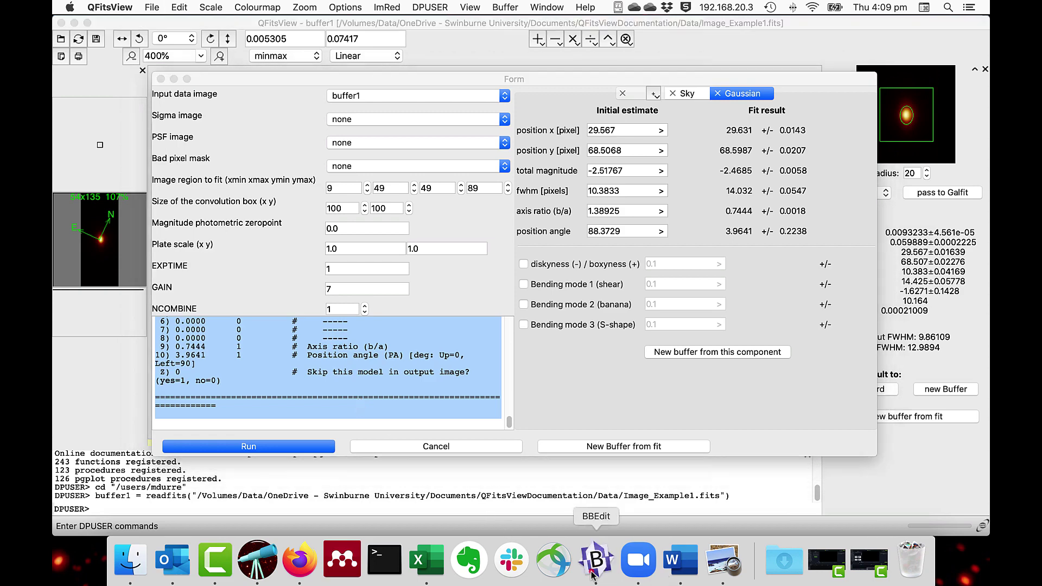
key(super+v)
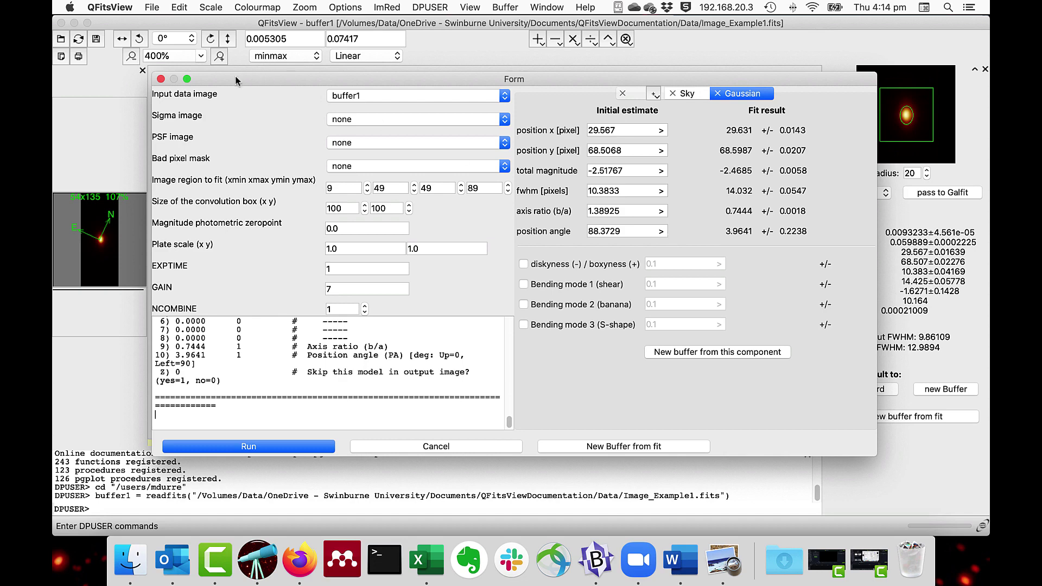
Close the fit form and inspect the Galfit executable path in Preferences, leaving it unchanged.
click(161, 80)
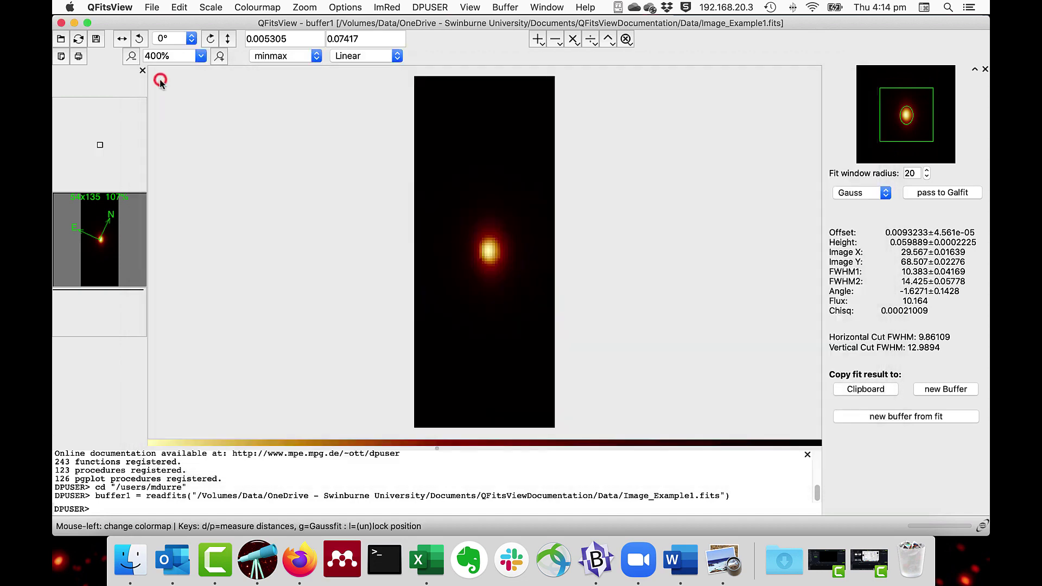
click(108, 8)
mouse_move(154, 15)
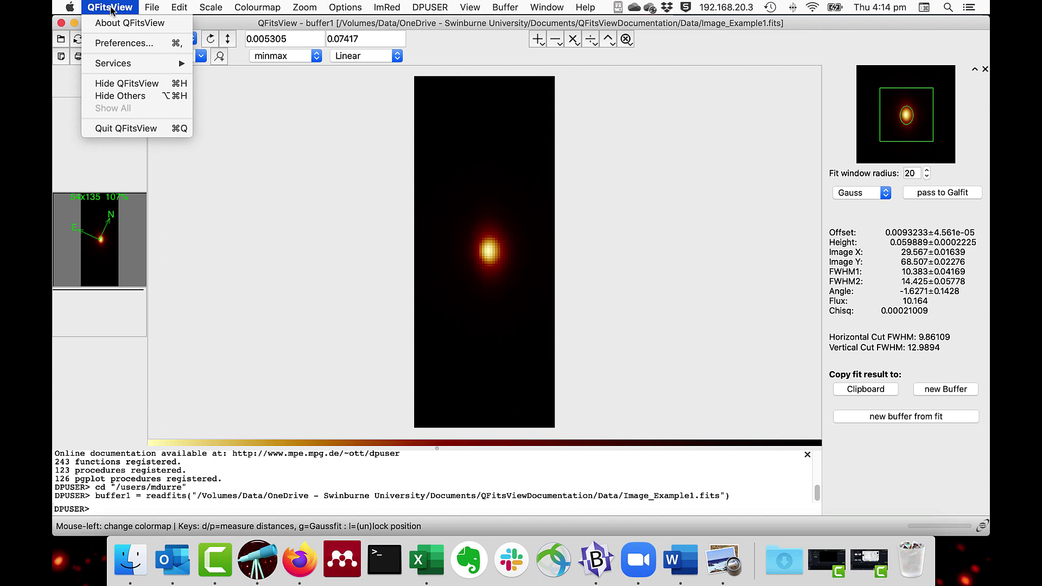
click(116, 44)
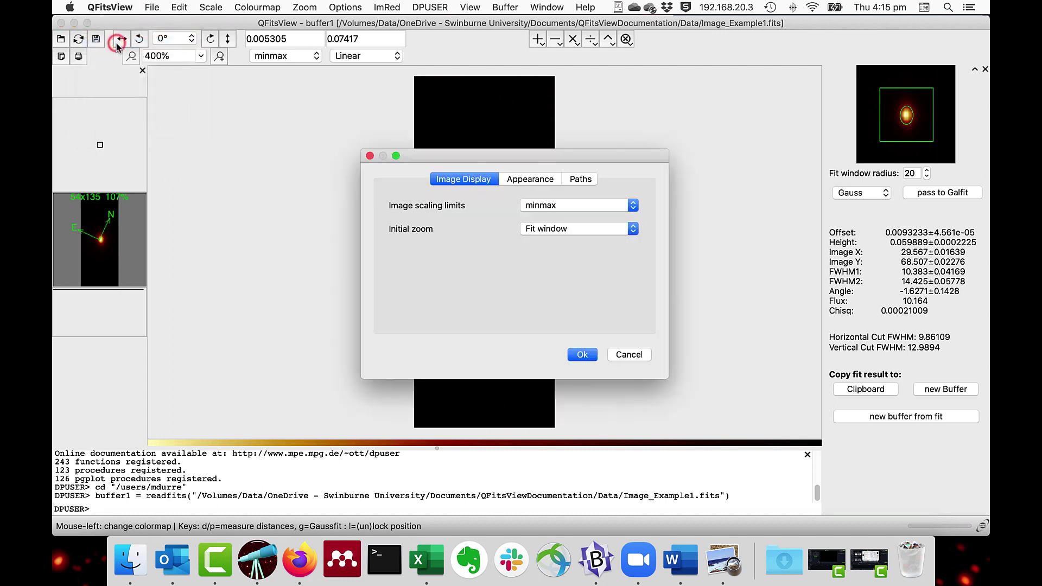
click(578, 179)
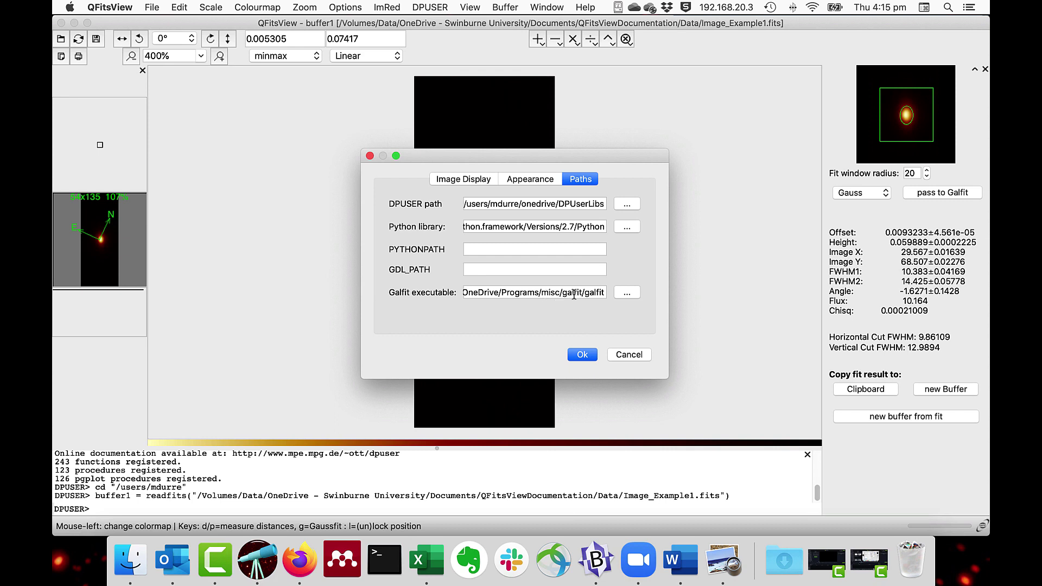
click(630, 295)
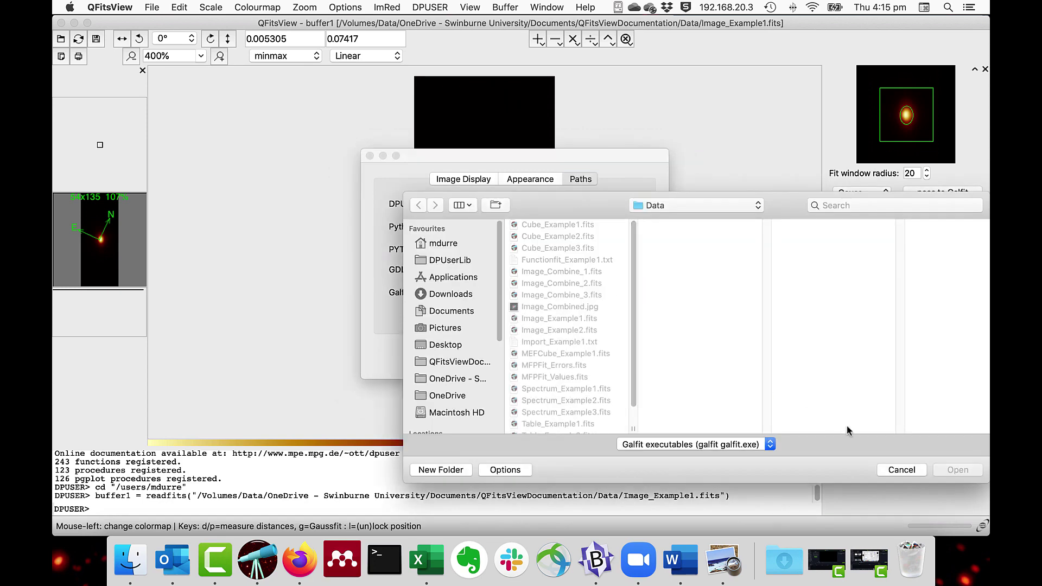
click(902, 470)
click(627, 357)
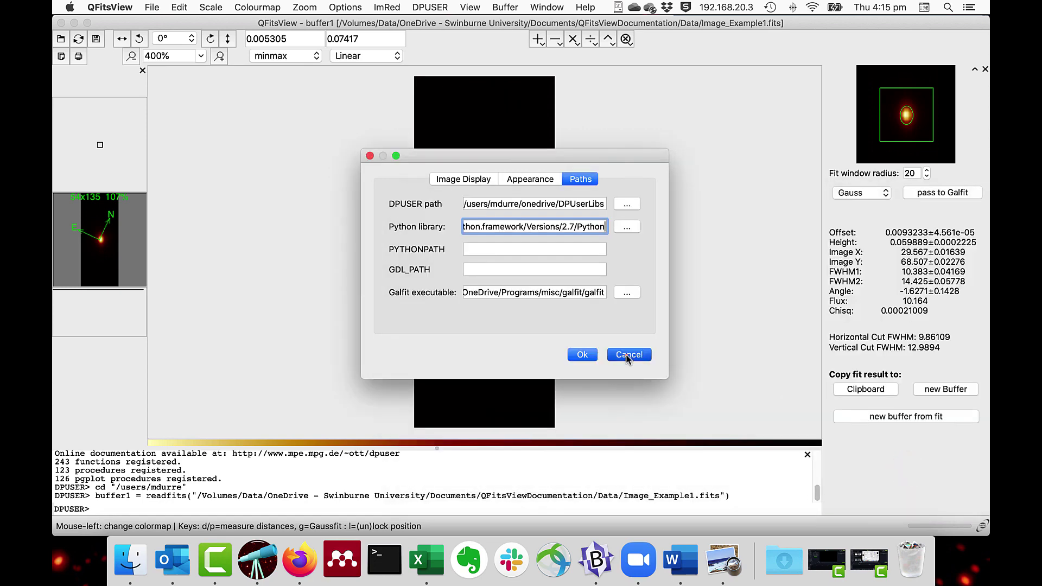
Print the current working directory with pwd in the DPUSER console.
click(417, 510)
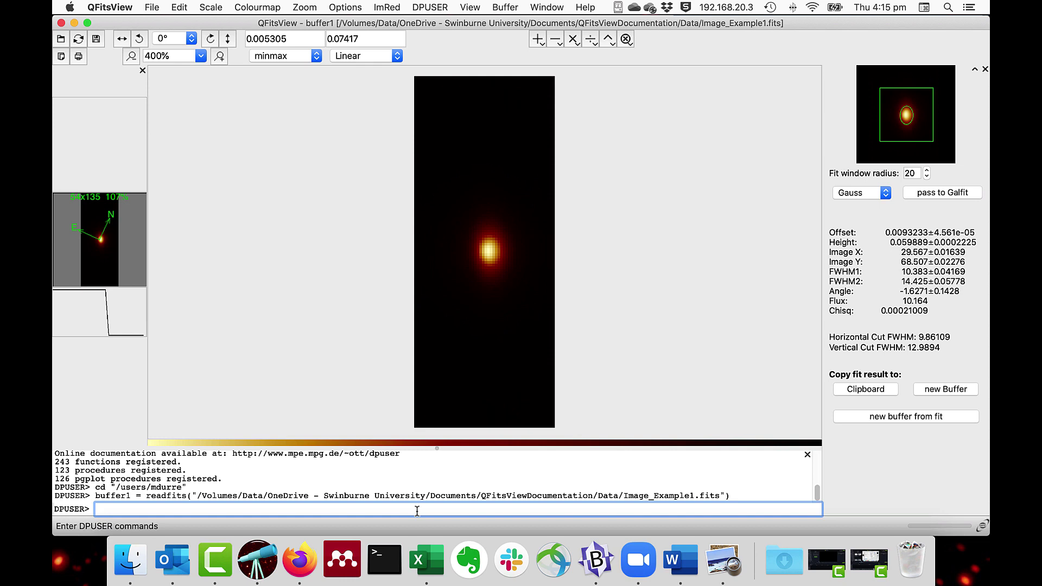
text(pwd)
key(Return)
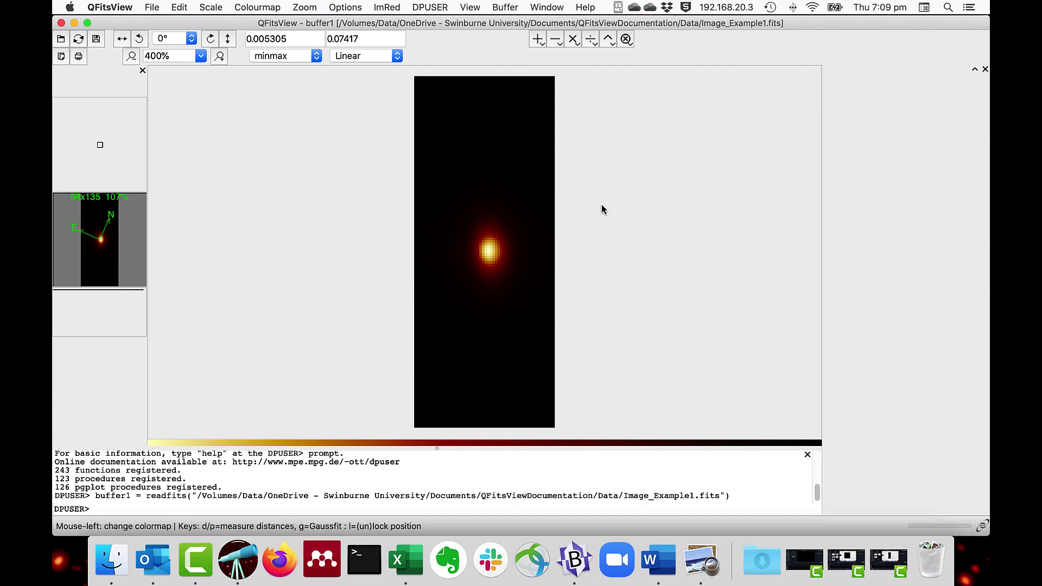
Open a fresh Galfit form and add a Gaussian component at 28, 68.5 plus a Sky background at 0.
click(152, 8)
click(167, 183)
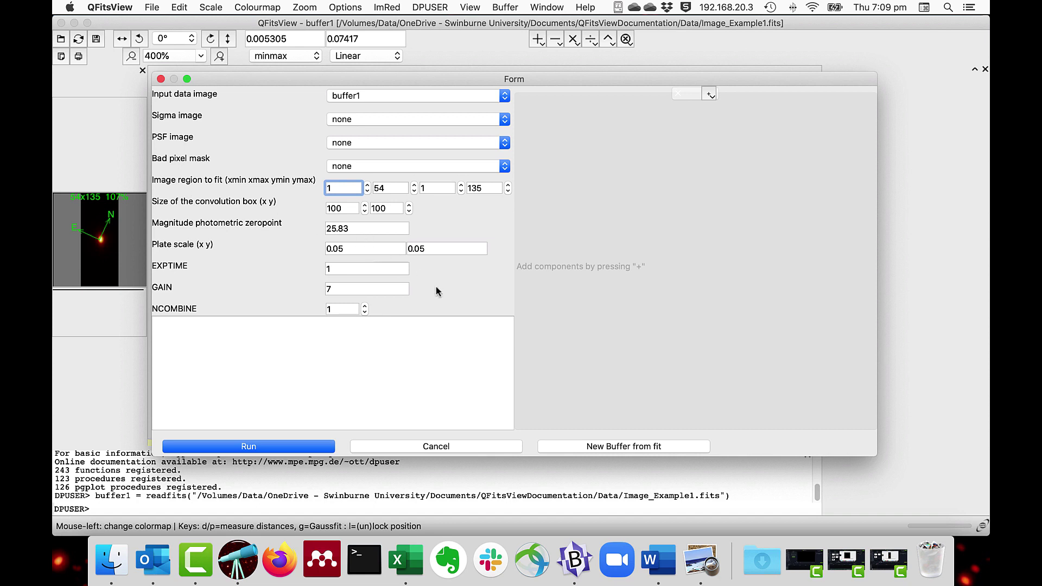
click(709, 96)
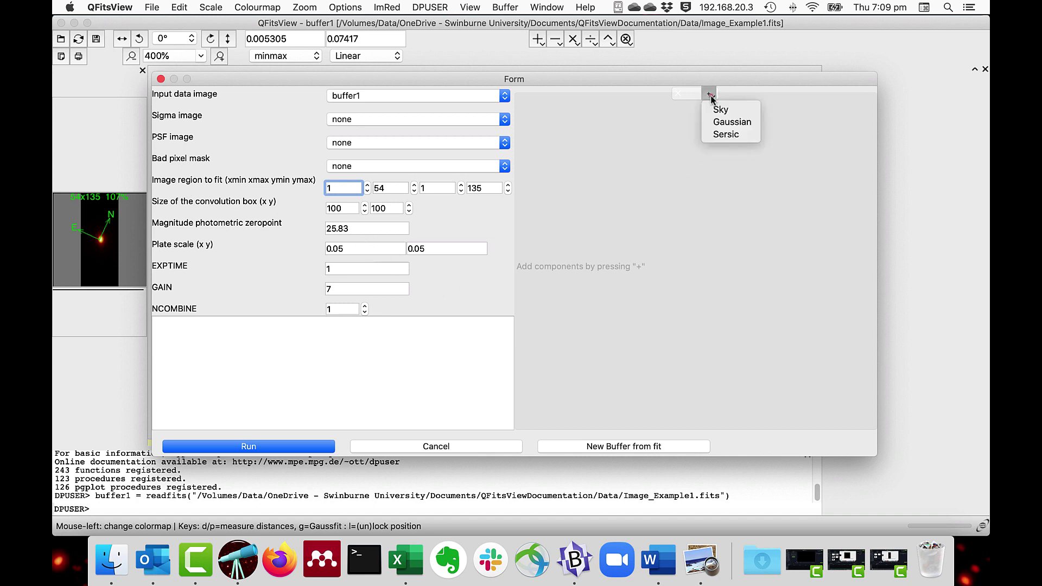
click(726, 127)
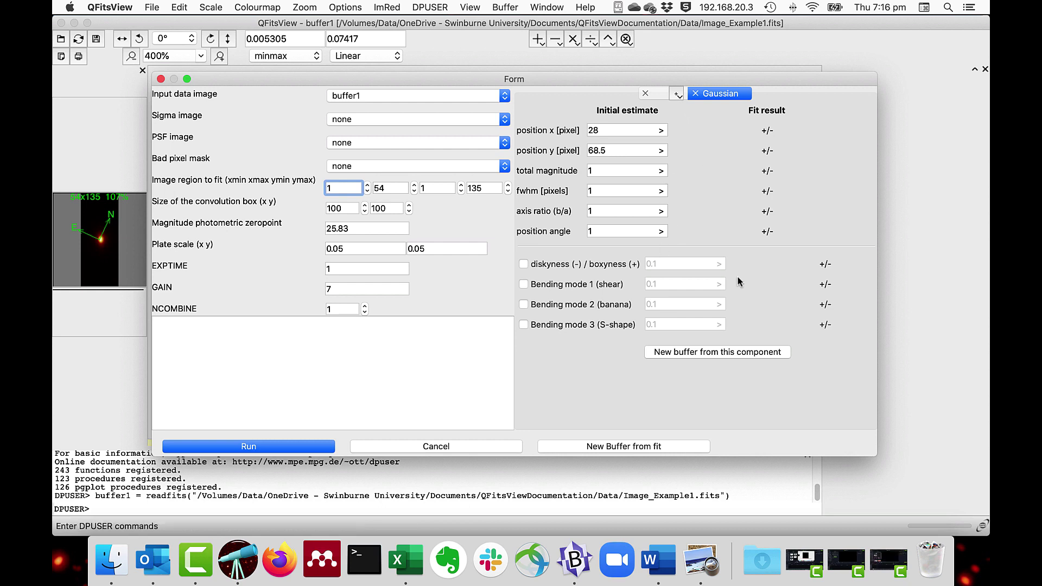
click(678, 98)
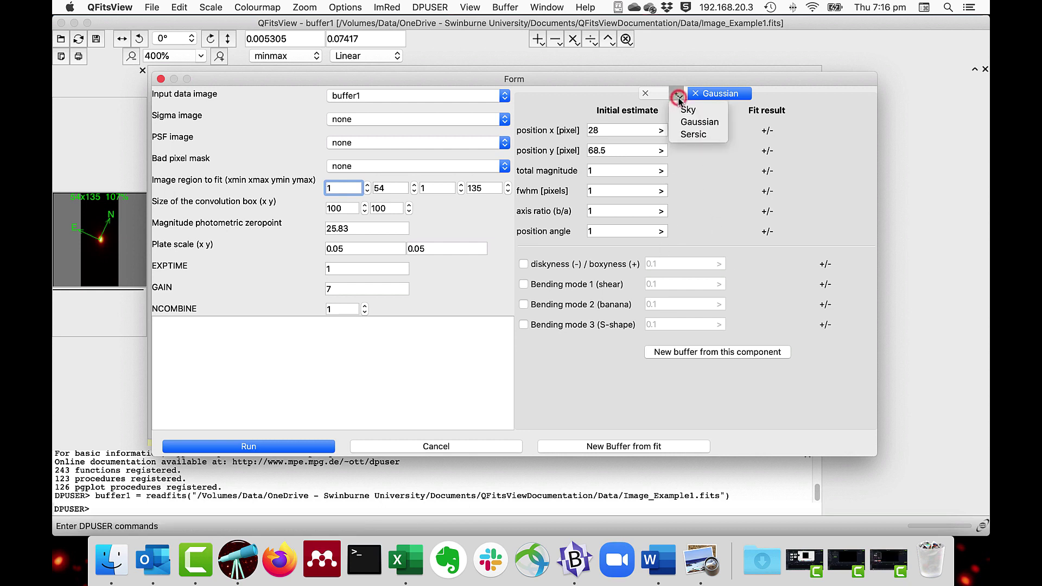
click(686, 110)
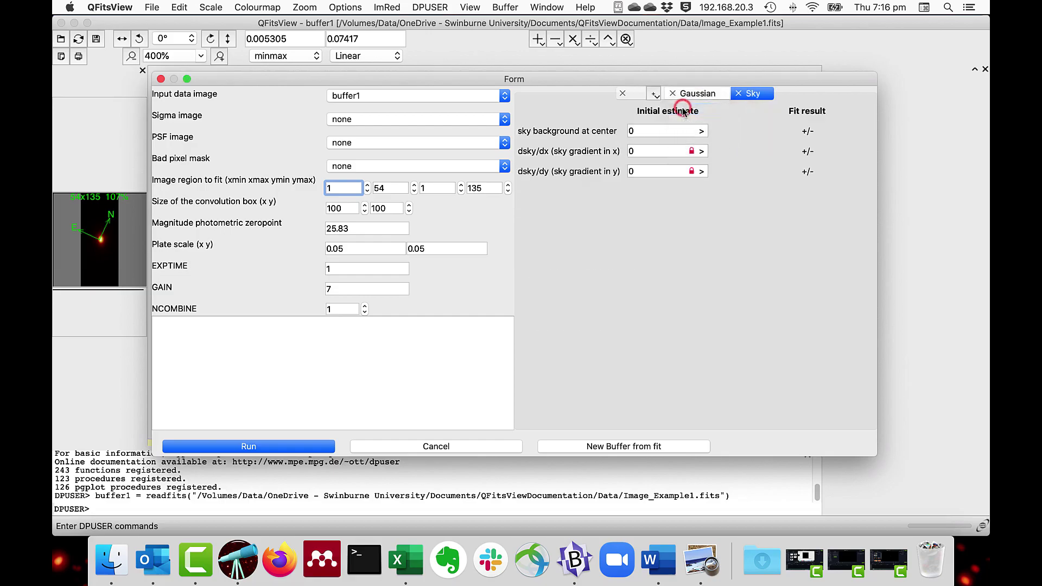